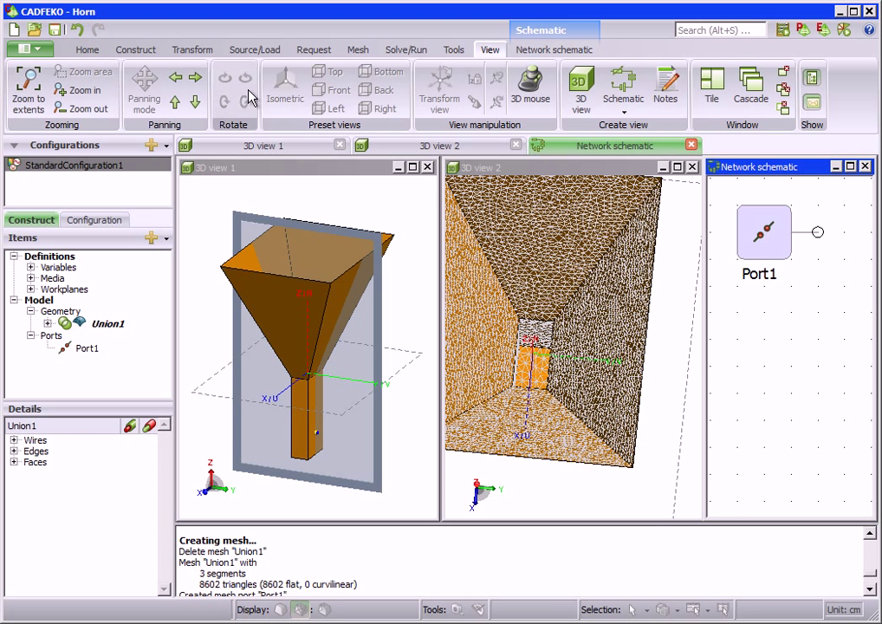
Examine the model's structure: its predefined variables, the parts inside Union1, and the configuration's sources and requests
{"action": "left_click", "coordinate": [551, 169]}
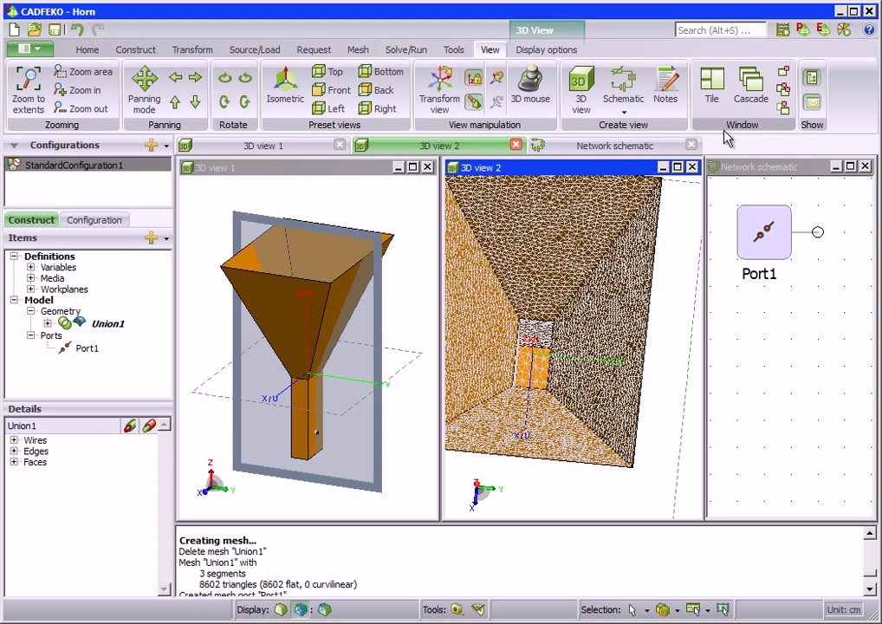
{"action": "left_click", "coordinate": [793, 166]}
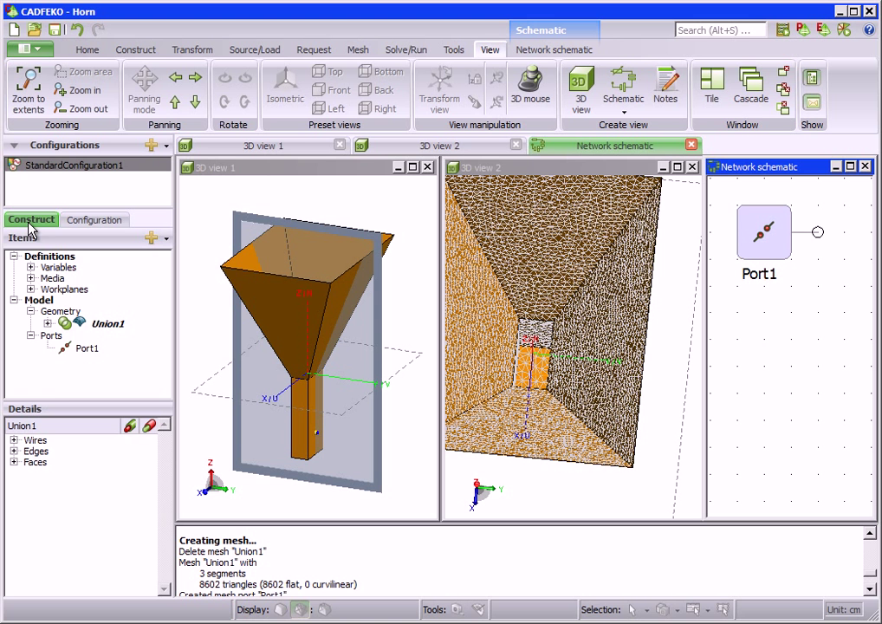
{"action": "left_click", "coordinate": [31, 268]}
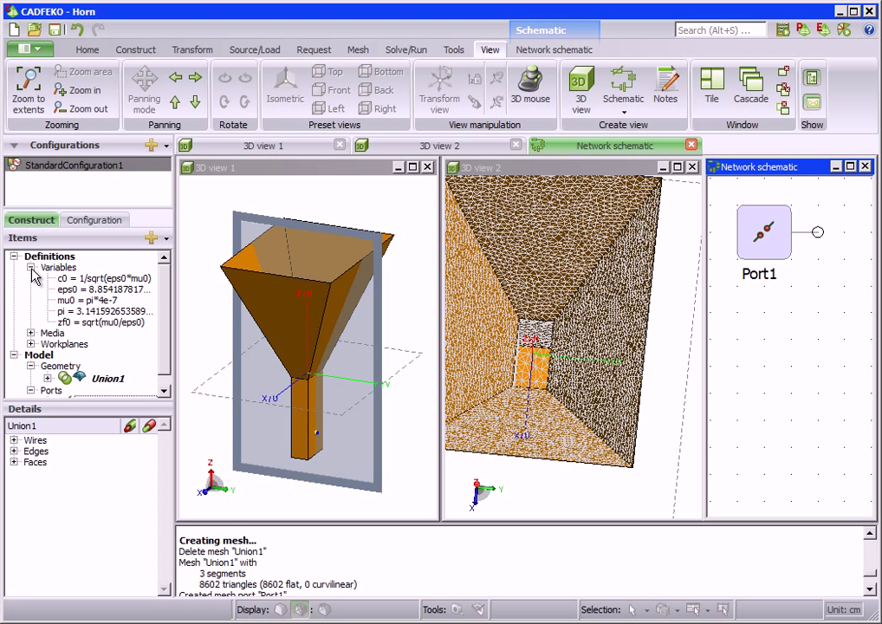
{"action": "left_click", "coordinate": [31, 268]}
{"action": "left_click", "coordinate": [48, 324]}
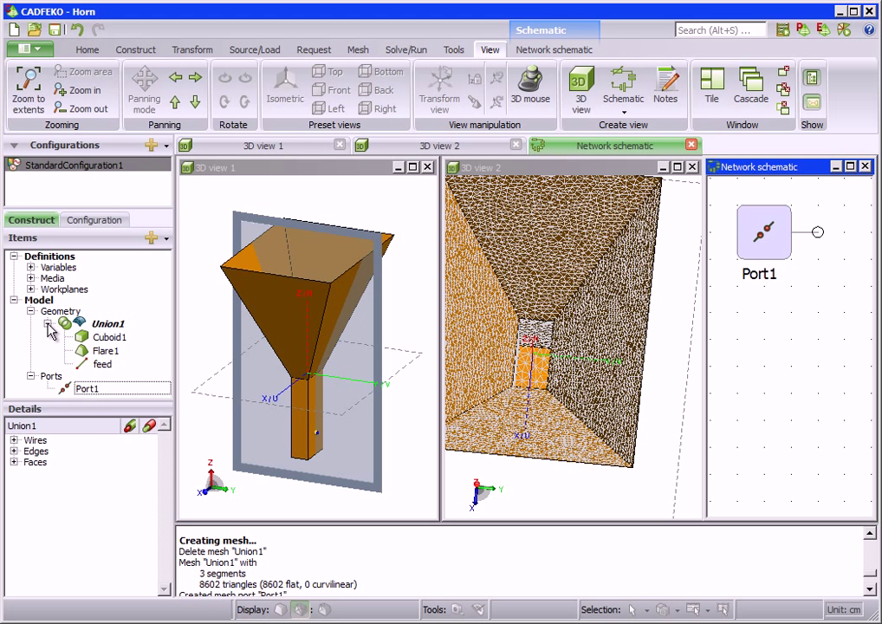
{"action": "left_click", "coordinate": [48, 324]}
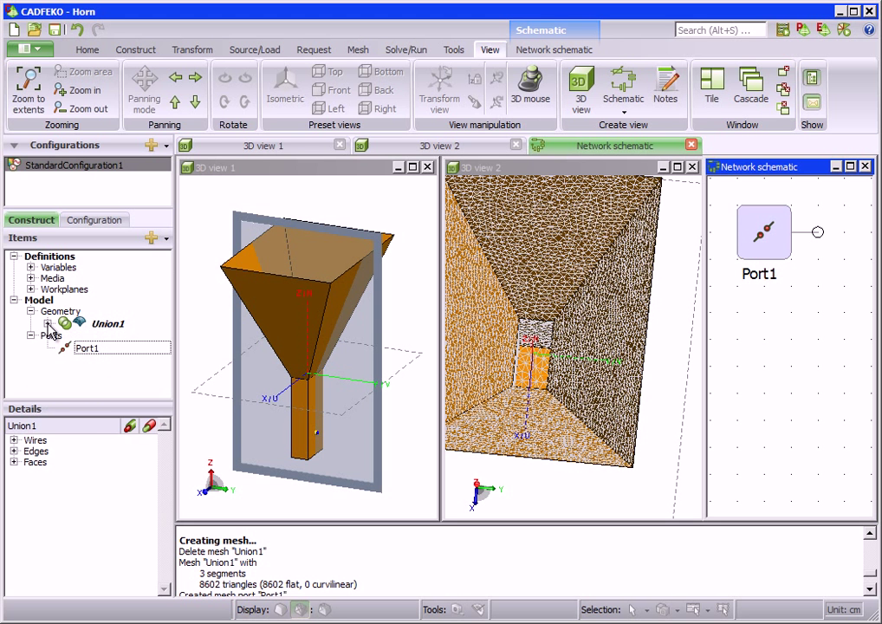
{"action": "left_click", "coordinate": [91, 222]}
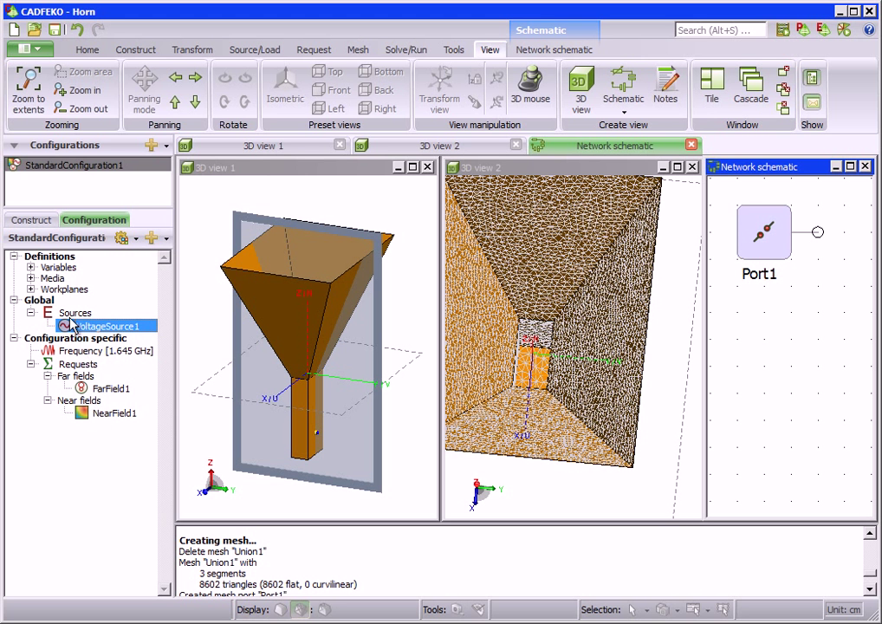
{"action": "left_click", "coordinate": [32, 220]}
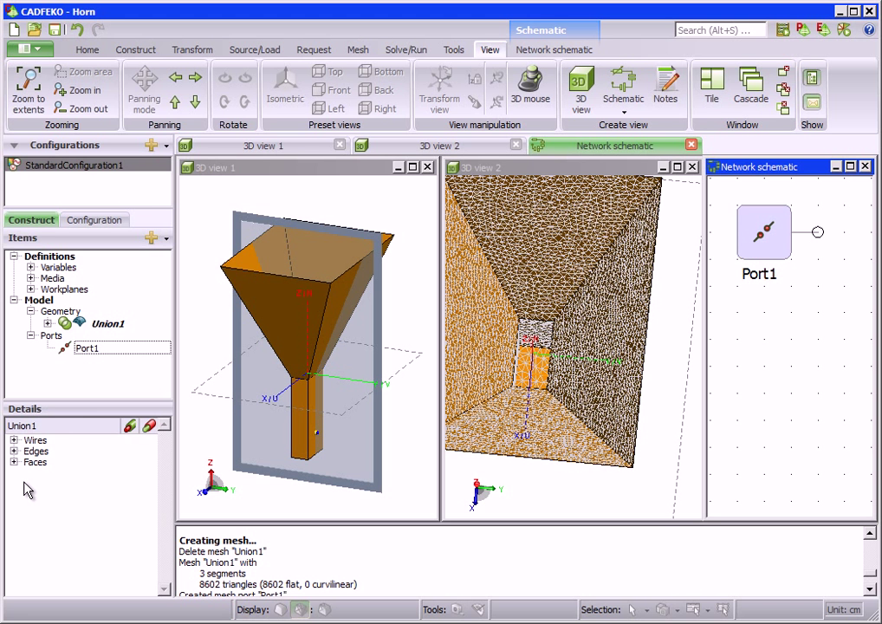
Review the general, geometry construction and transform commands offered for 3D view 1, including the plane and array types
{"action": "left_click", "coordinate": [281, 172]}
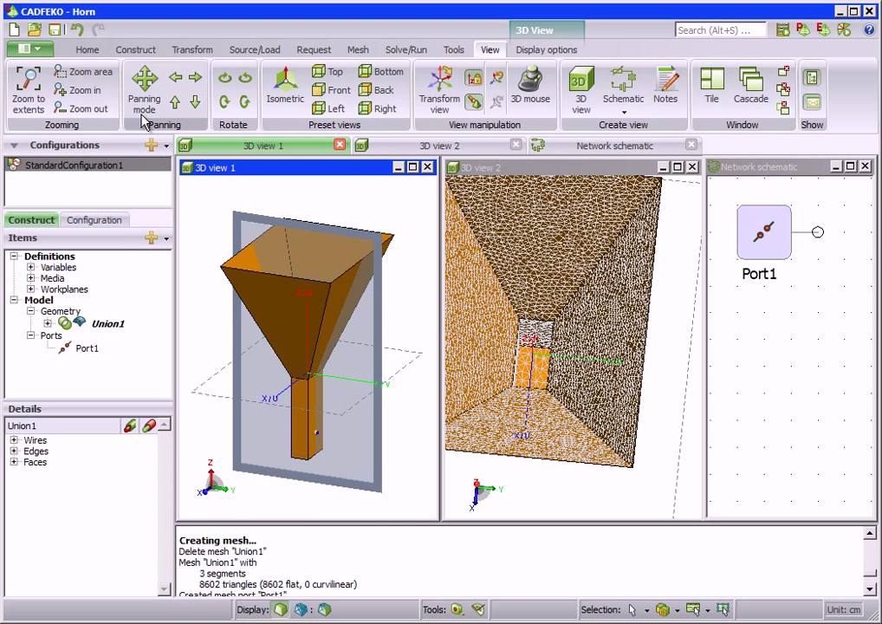
{"action": "left_click", "coordinate": [87, 50]}
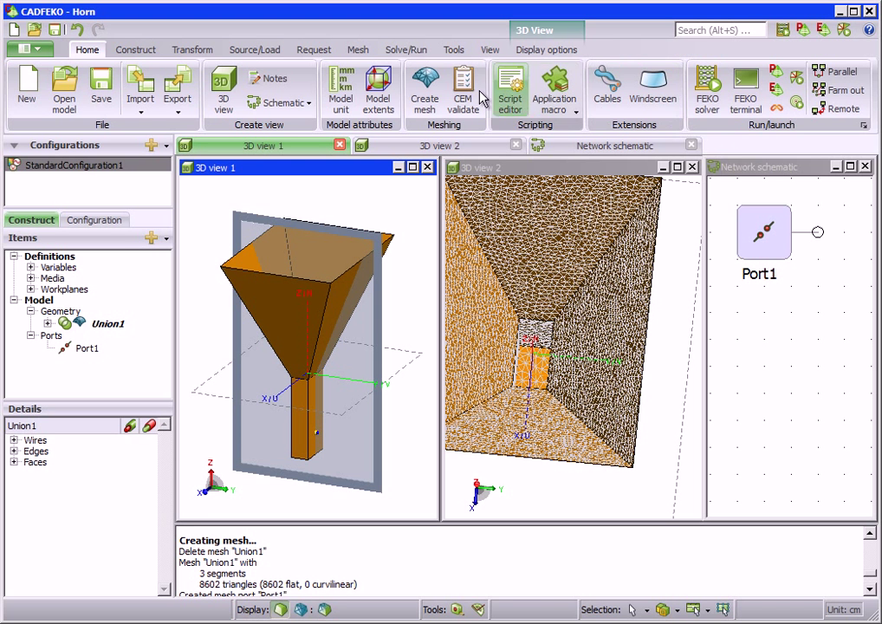
{"action": "left_click", "coordinate": [139, 52]}
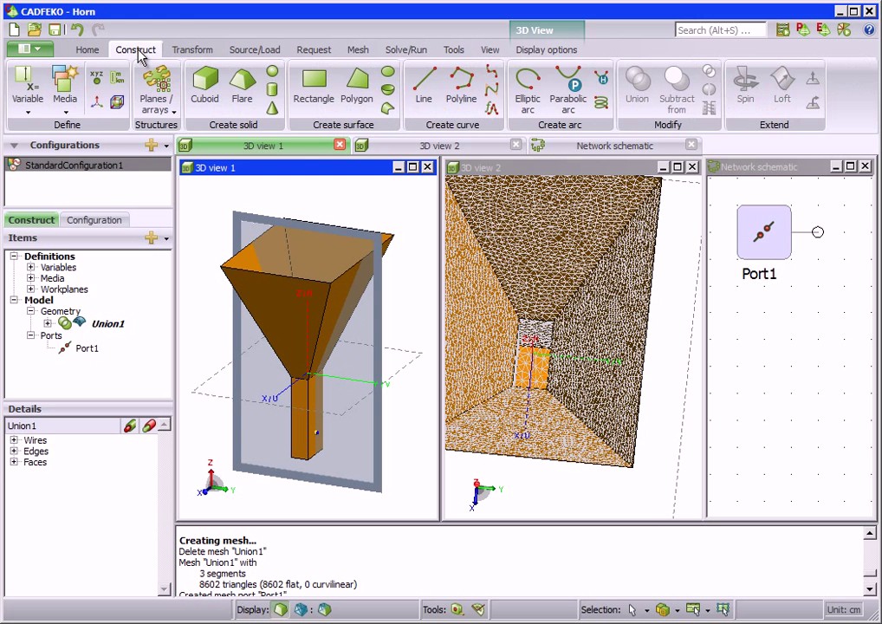
{"action": "left_click", "coordinate": [160, 103]}
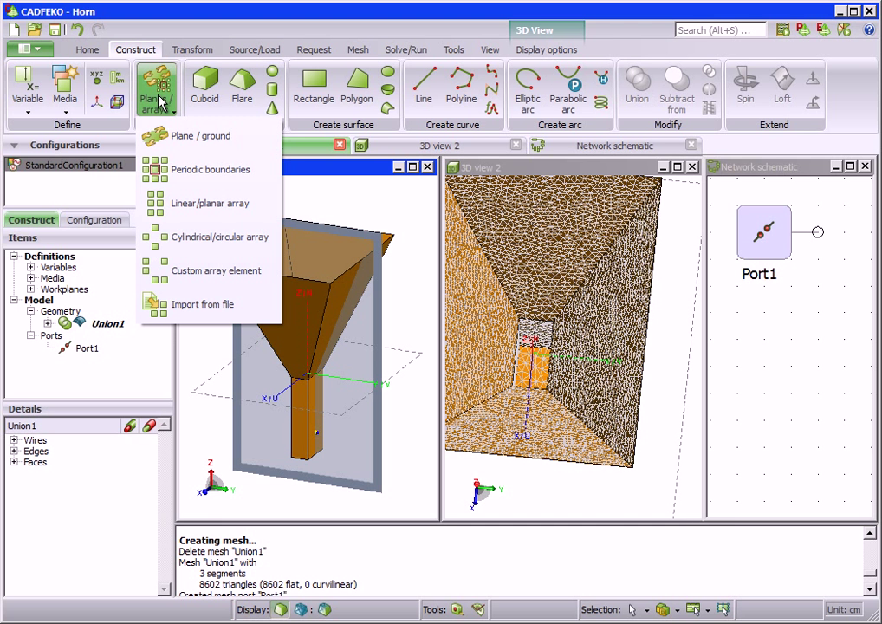
{"action": "left_click", "coordinate": [159, 98]}
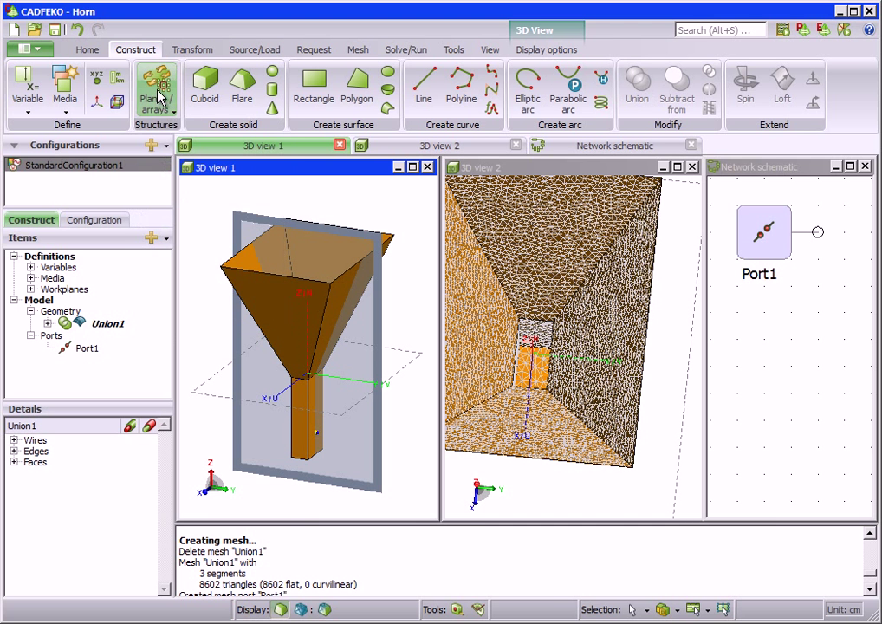
{"action": "left_click", "coordinate": [191, 50]}
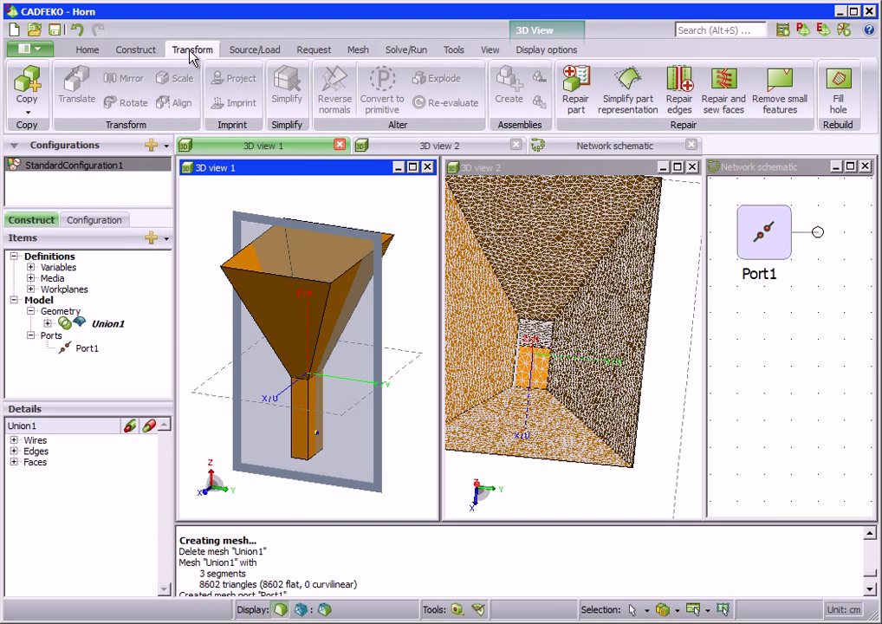
Select Union1 and review the transform, source, load and solution request commands available for it
{"action": "left_click", "coordinate": [100, 323]}
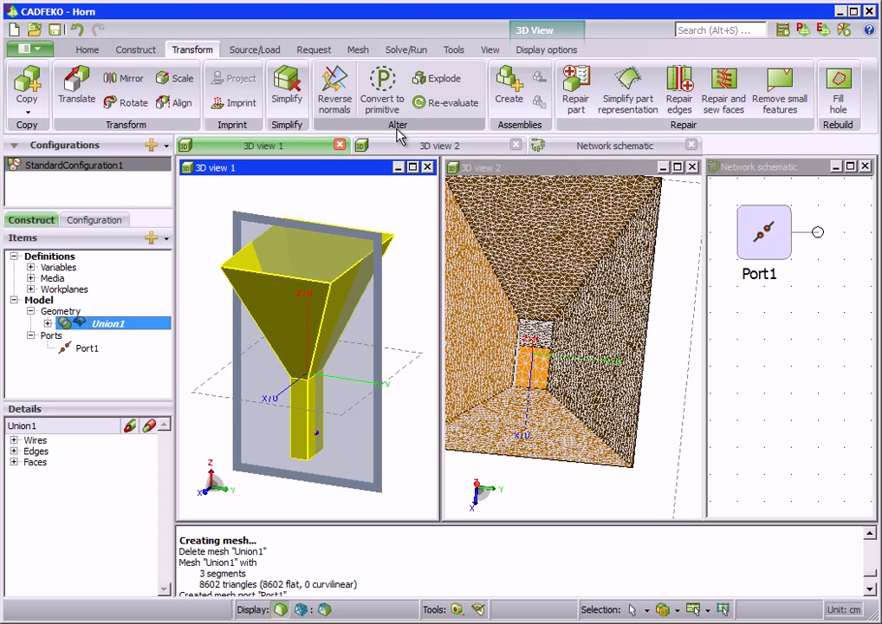
{"action": "left_click", "coordinate": [260, 52]}
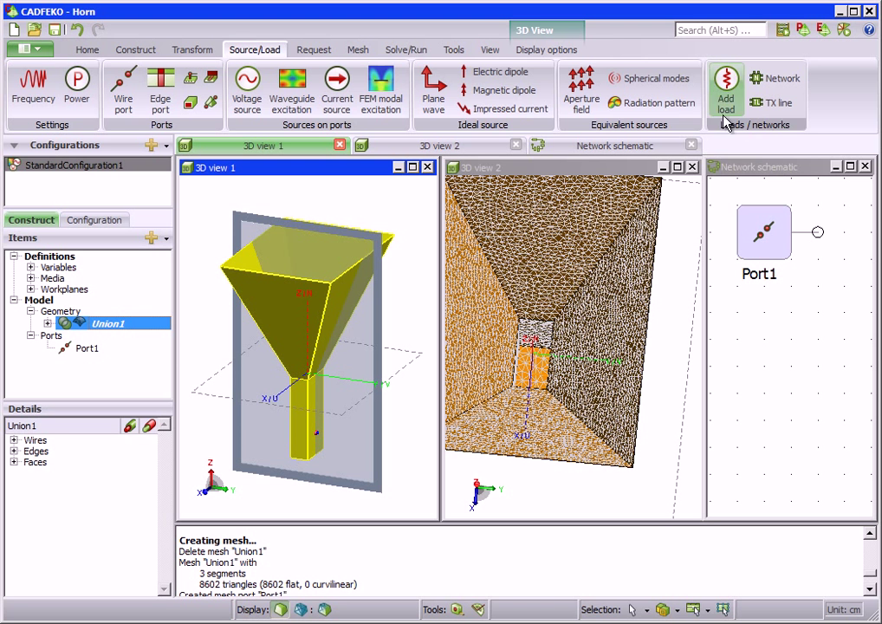
{"action": "left_click", "coordinate": [317, 52]}
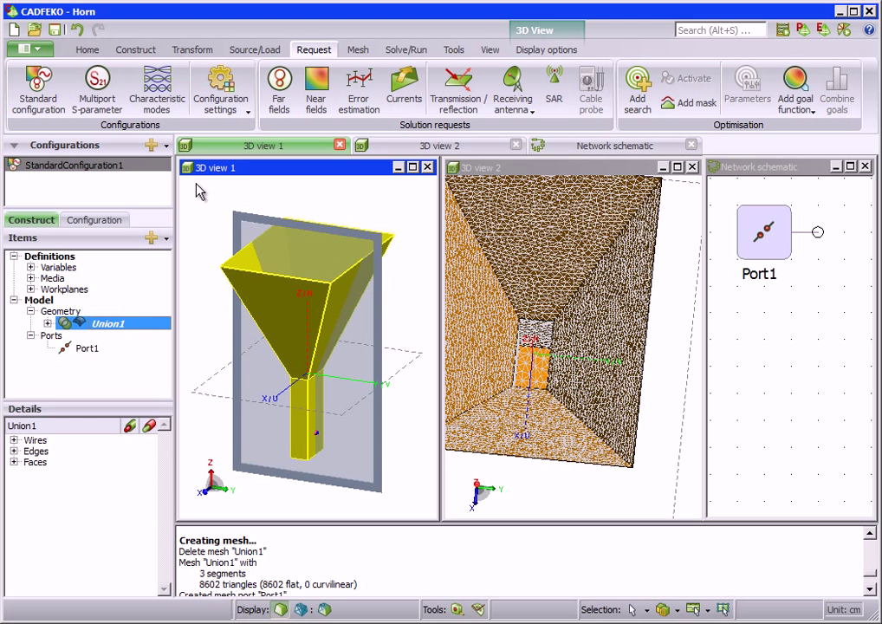
Look up the port types that can be created and the solution requests that can be added to StandardConfiguration1
{"action": "right_click", "coordinate": [55, 340]}
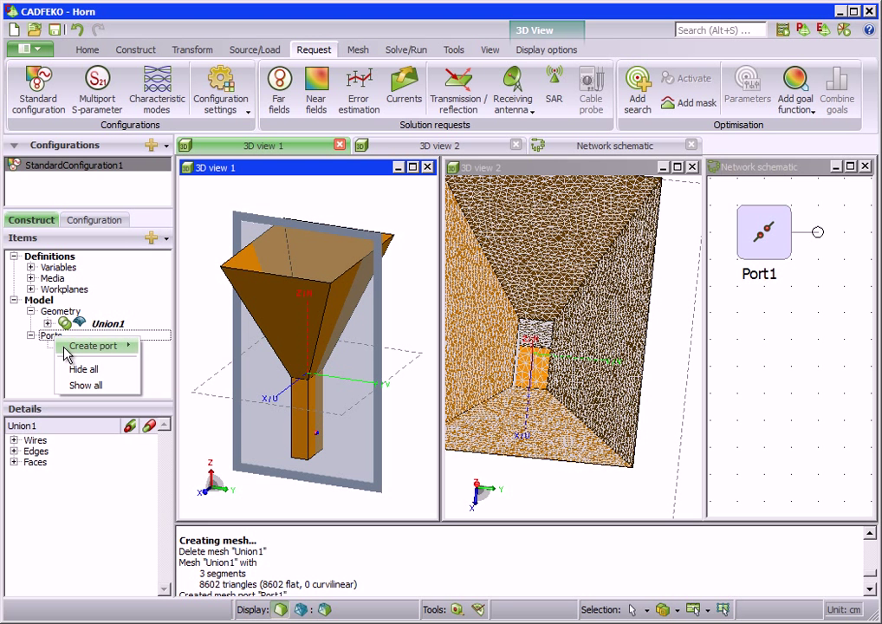
{"action": "mouse_move", "coordinate": [68, 350]}
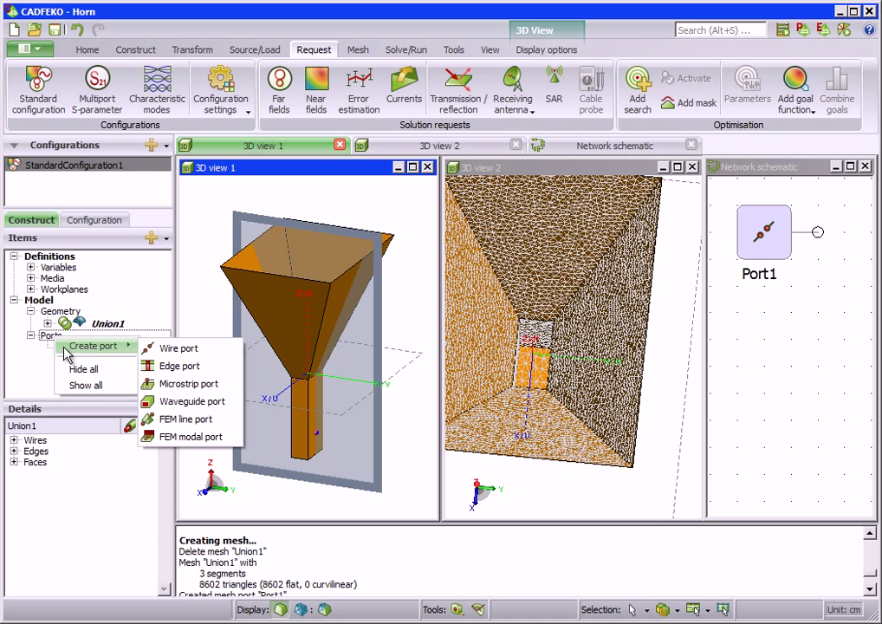
{"action": "left_click", "coordinate": [74, 219]}
{"action": "right_click", "coordinate": [77, 365]}
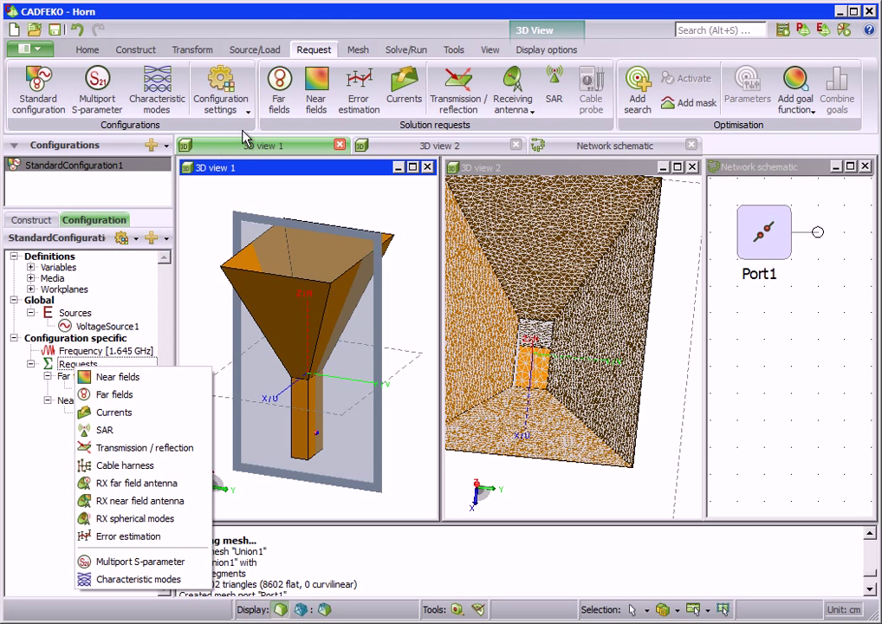
Review the available commands for meshing, solving, measuring and selecting, and arranging the views
{"action": "left_click", "coordinate": [357, 50]}
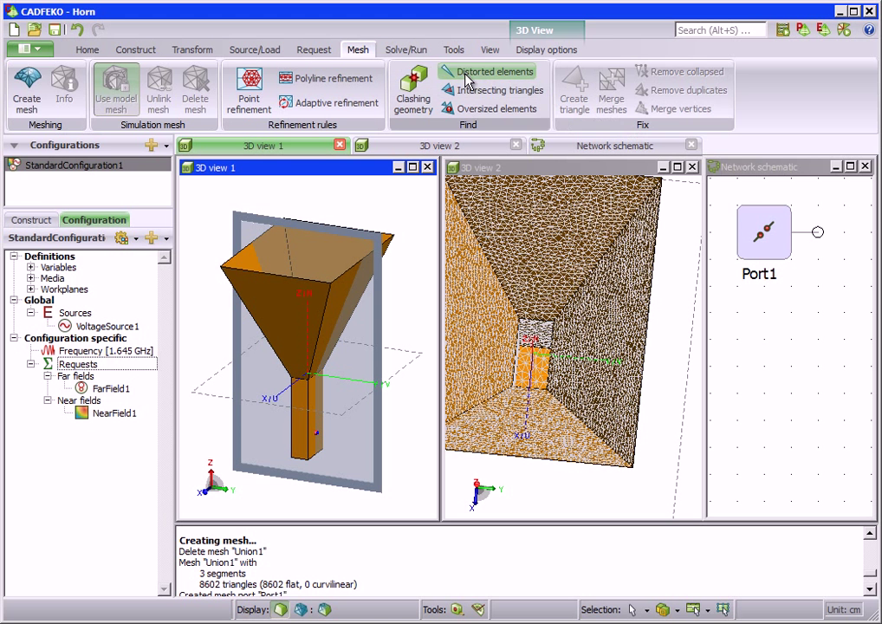
{"action": "left_click", "coordinate": [407, 50]}
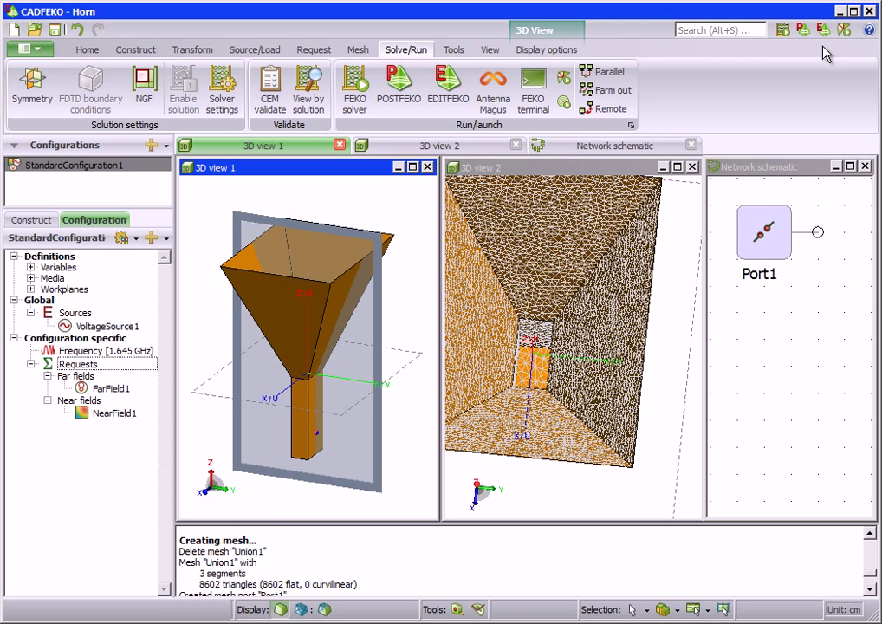
{"action": "left_click", "coordinate": [454, 49]}
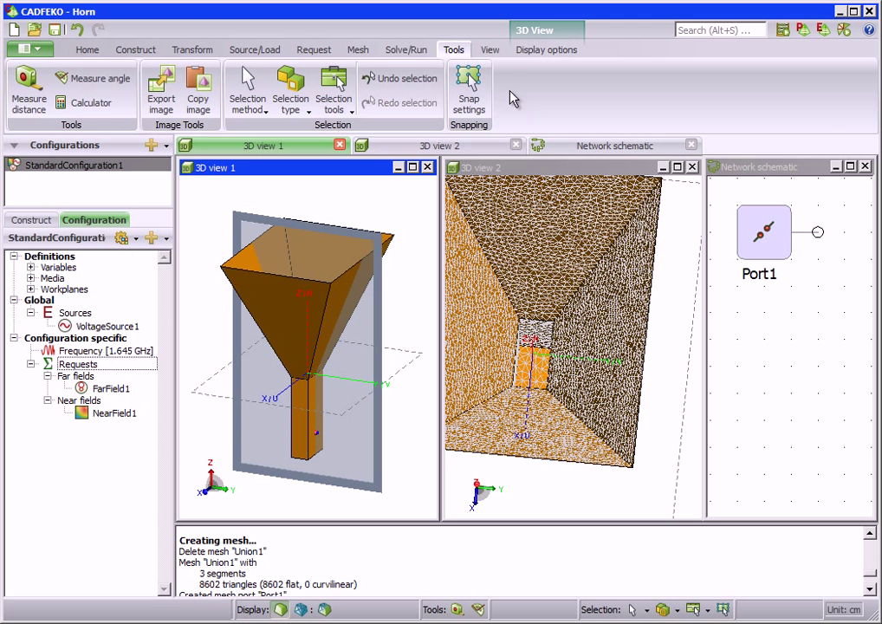
{"action": "left_click", "coordinate": [491, 54]}
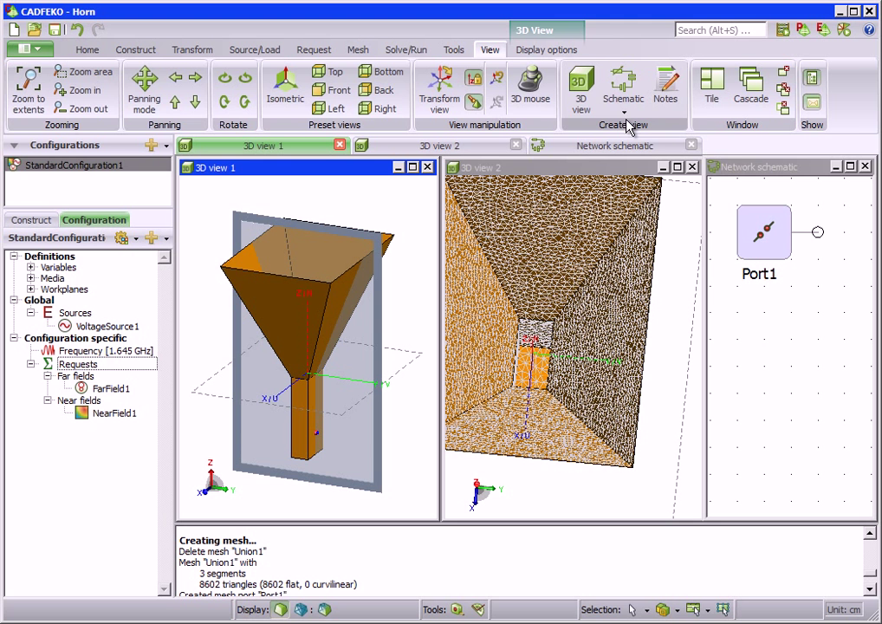
Show the horn's simulation mesh in 3D view 1, and return that view to the model geometry
{"action": "left_click", "coordinate": [556, 52]}
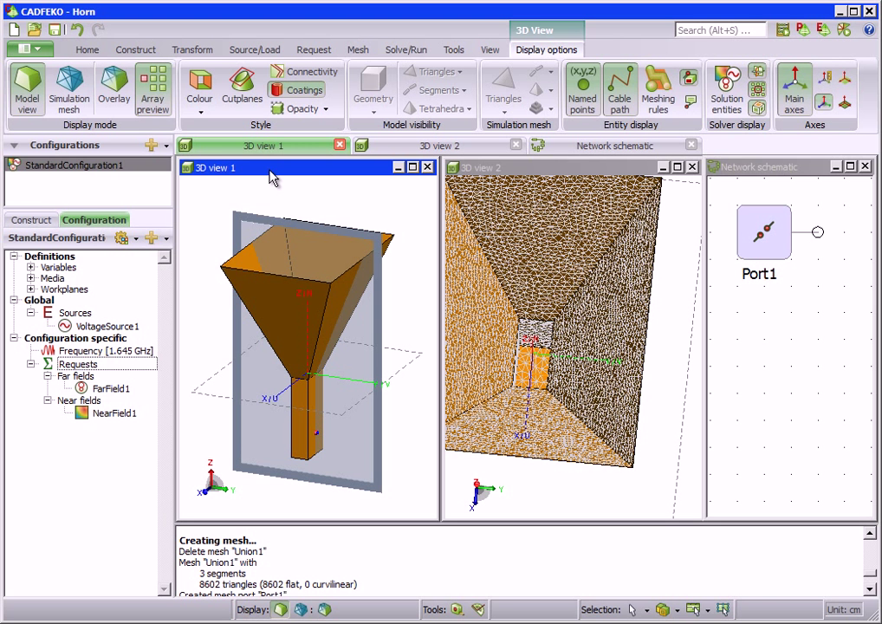
{"action": "left_click", "coordinate": [73, 105]}
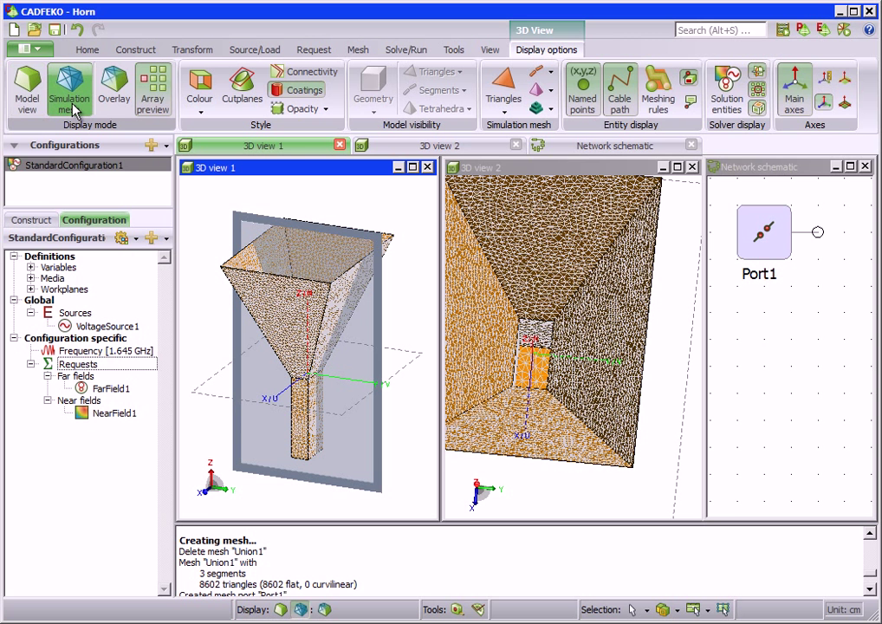
{"action": "left_click", "coordinate": [26, 103]}
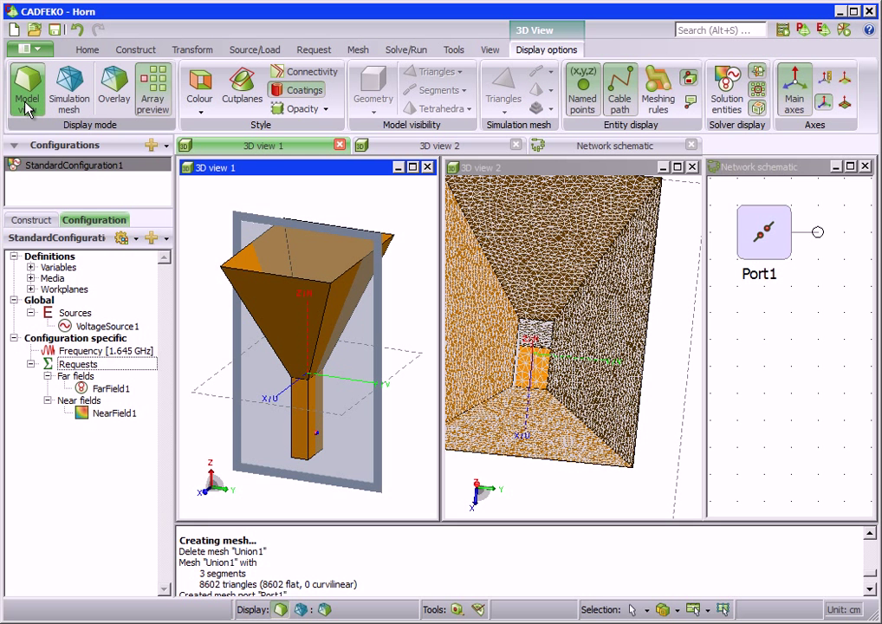
View the whole meshed horn from the side in 3D view 2
{"action": "left_click", "coordinate": [540, 176]}
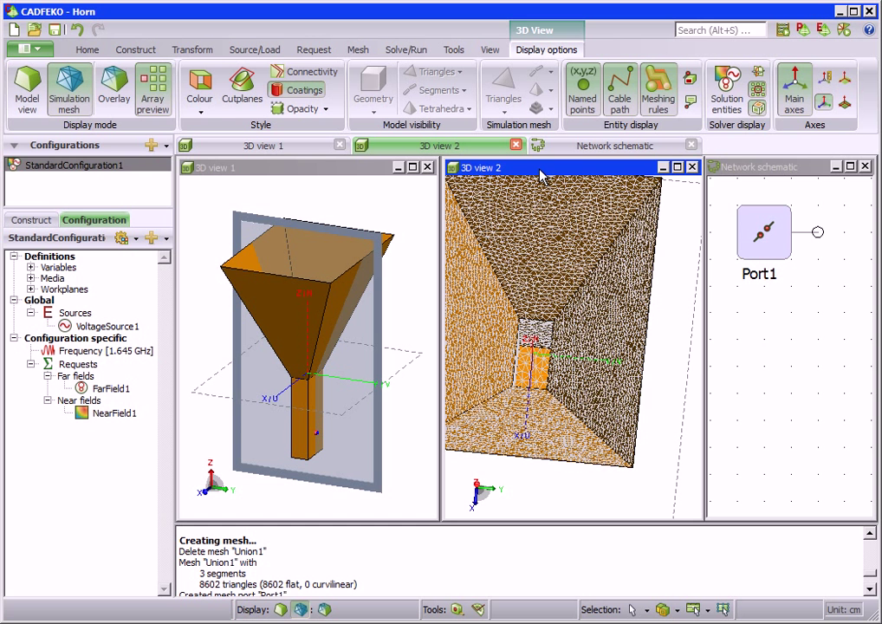
{"action": "scroll", "coordinate": [567, 282], "scroll_direction": "down", "scroll_amount": 5}
{"action": "left_click_drag", "start_coordinate": [561, 350], "coordinate": [458, 275]}
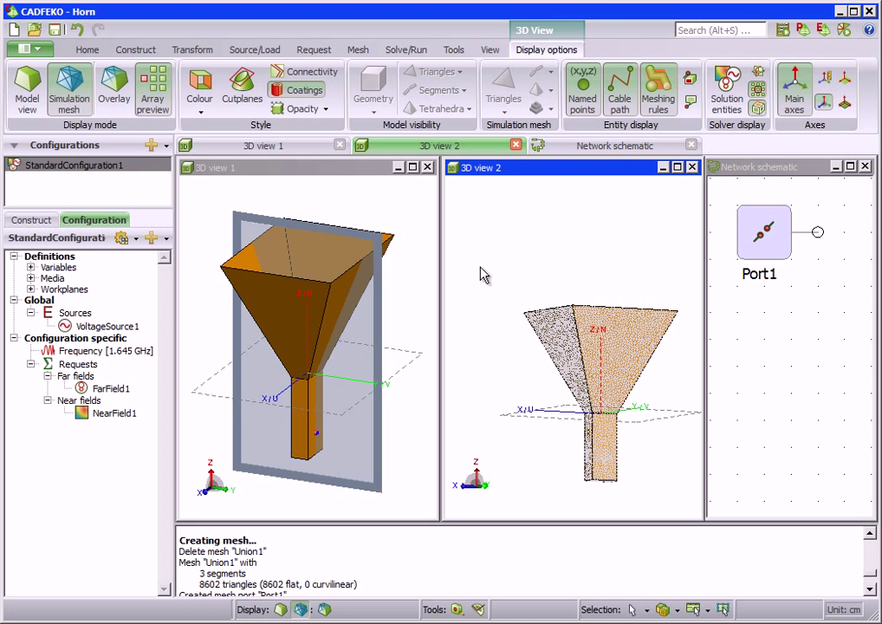
Activate the network schematic and review the commands specific to editing it
{"action": "left_click", "coordinate": [810, 169]}
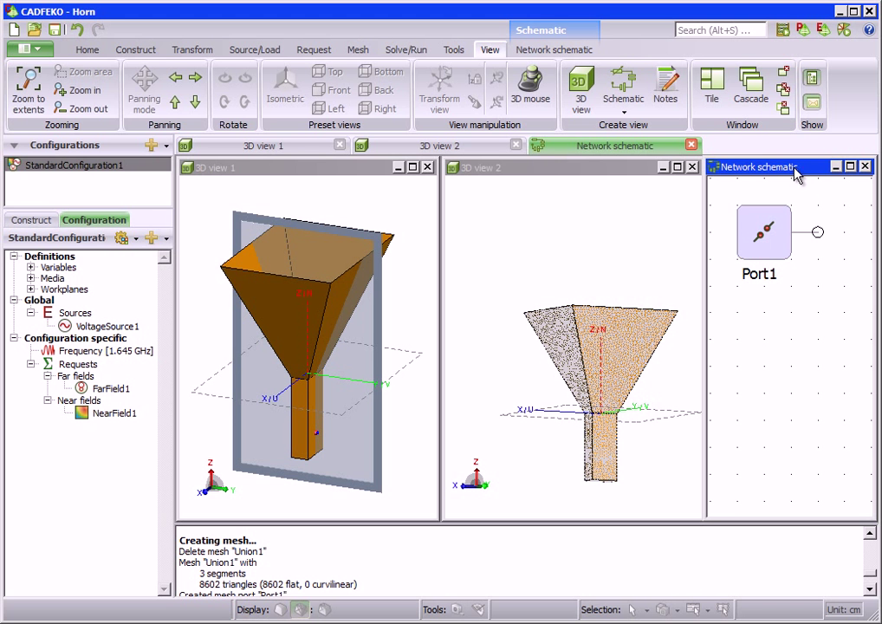
{"action": "left_click", "coordinate": [564, 51]}
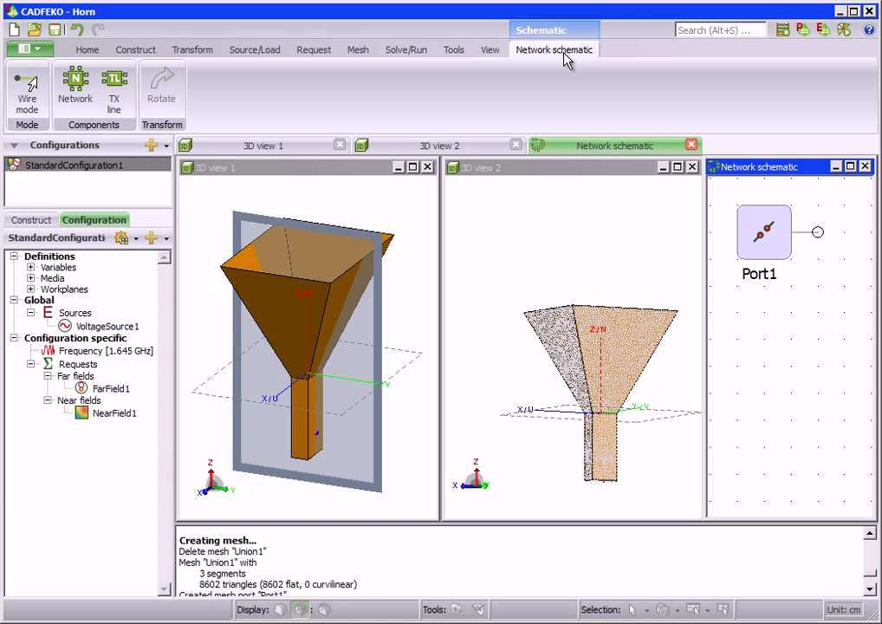